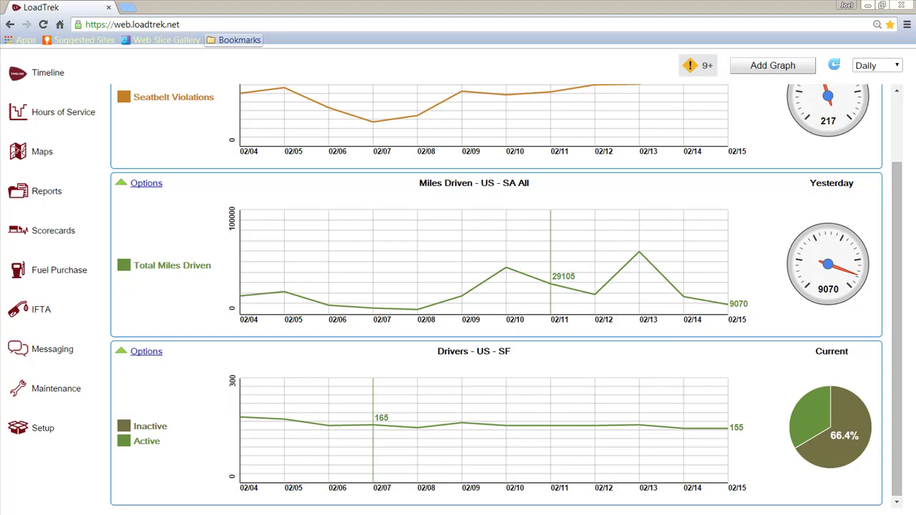
Open the maintenance setup, review the settings of the Brake Connections repair type and save it
click(40, 439)
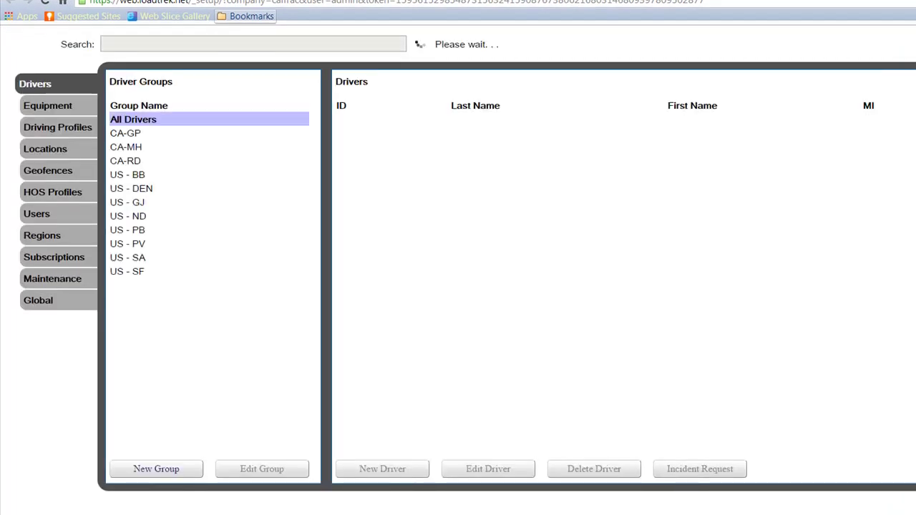
click(63, 288)
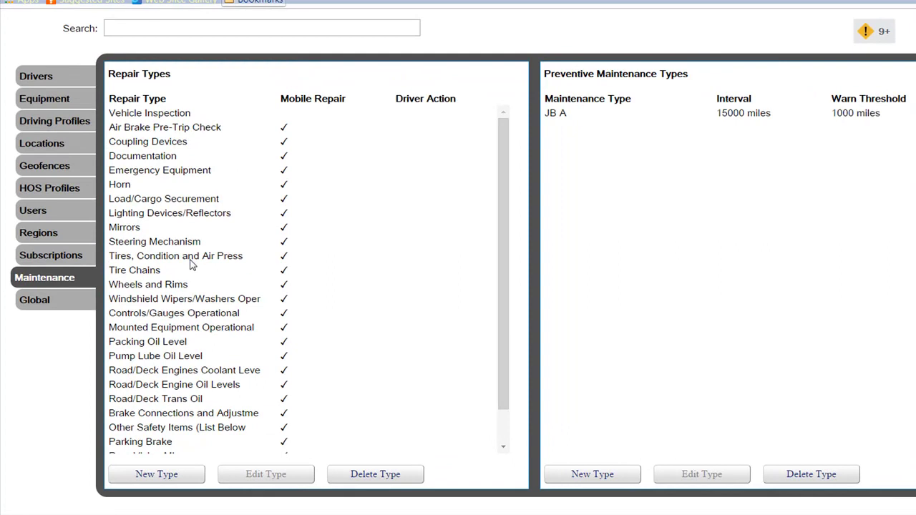
double_click(182, 416)
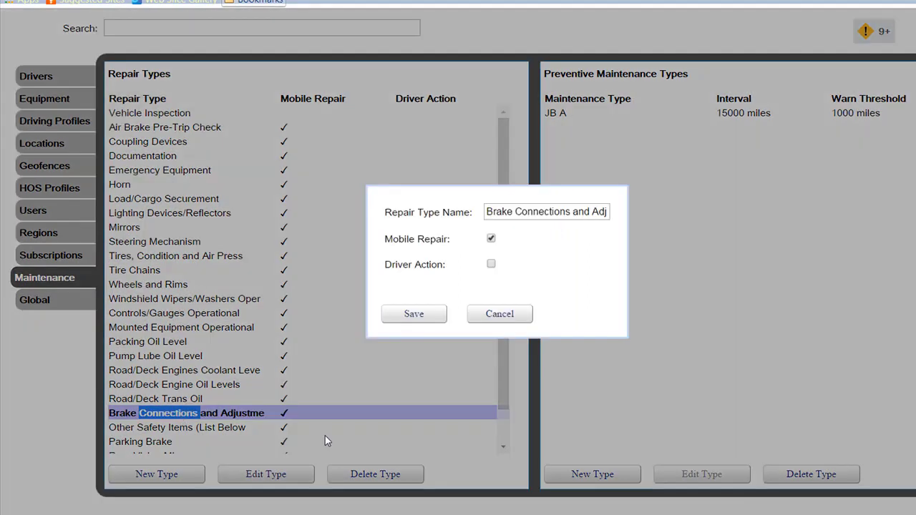
drag(486, 212, 578, 210)
click(565, 209)
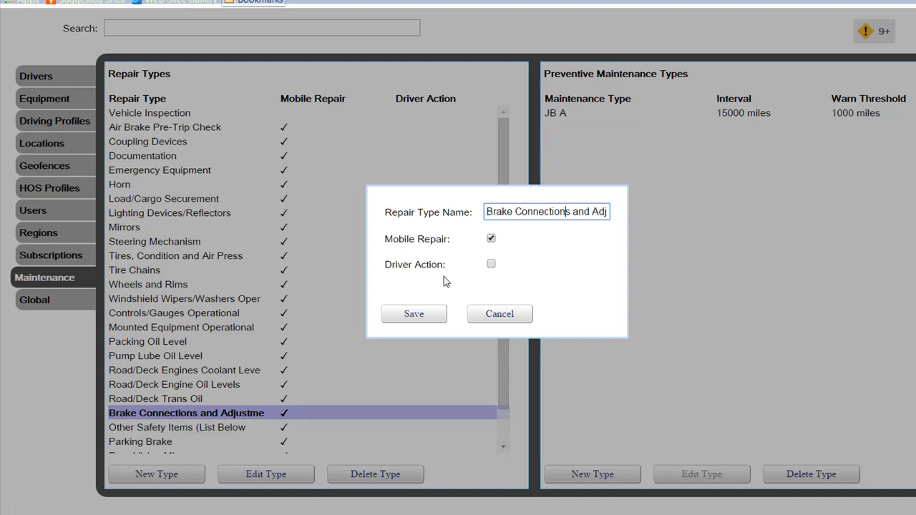
click(413, 315)
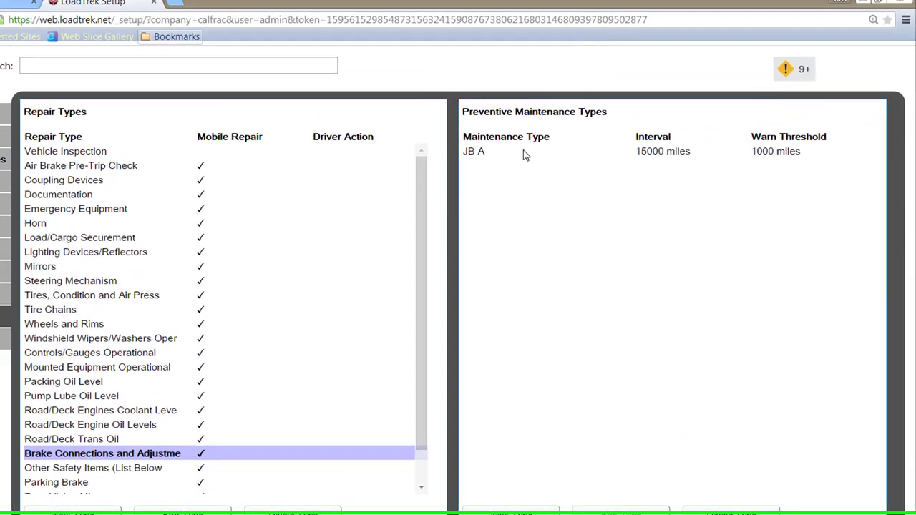
Review the name, mileage interval and mileage warning threshold of the JB A preventive maintenance type, and close it without saving
double_click(527, 158)
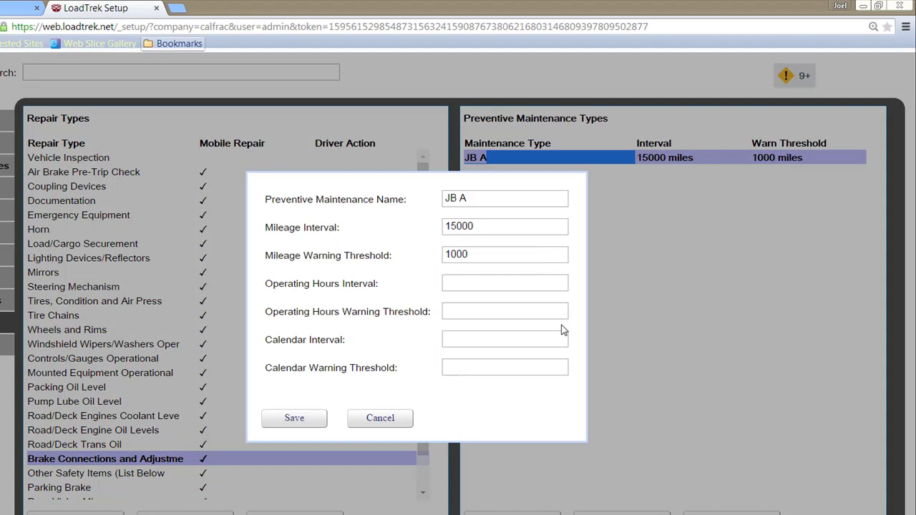
drag(484, 195, 392, 187)
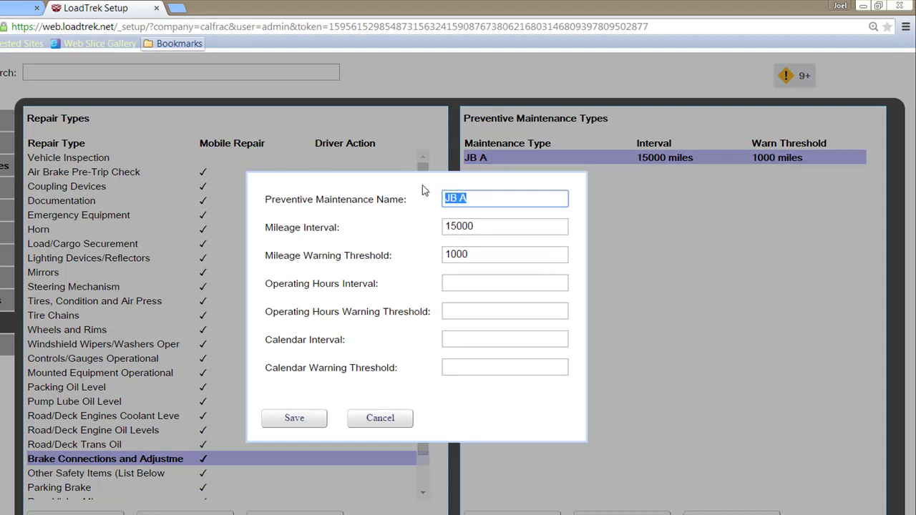
click(530, 198)
click(486, 222)
drag(324, 222, 296, 241)
click(492, 227)
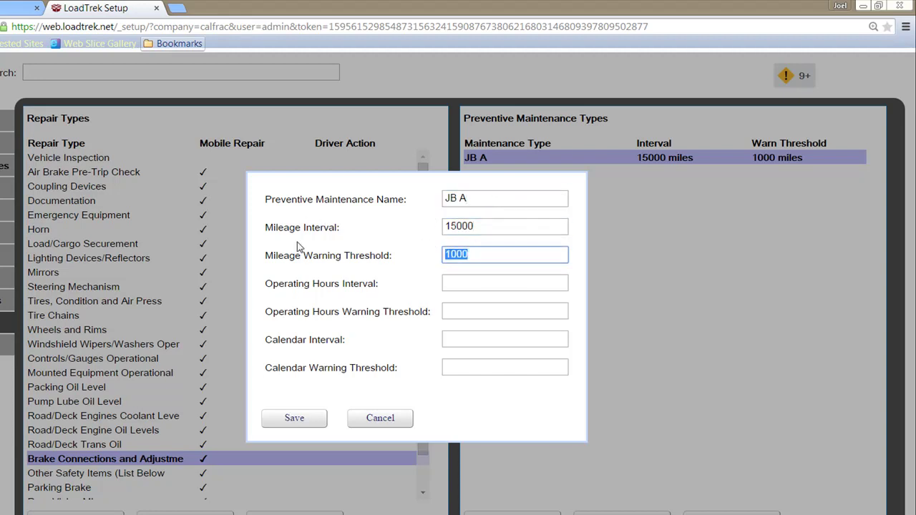
click(481, 258)
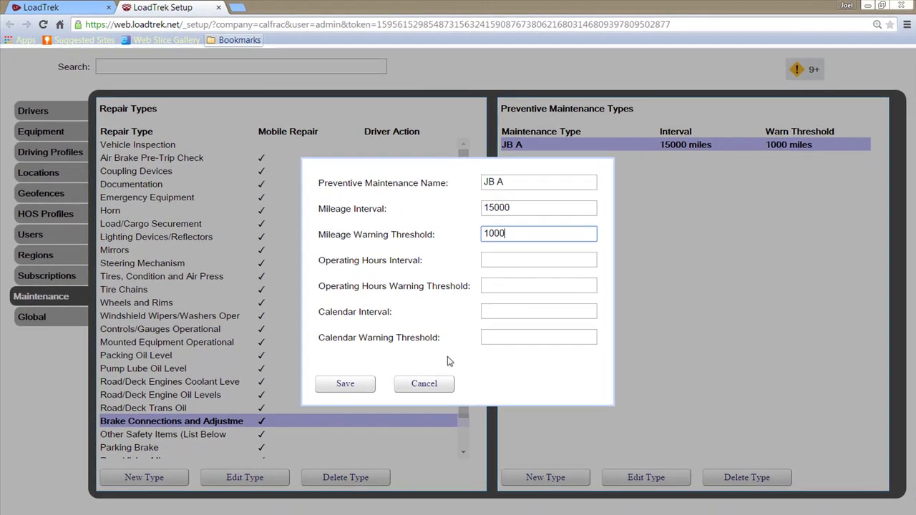
click(423, 384)
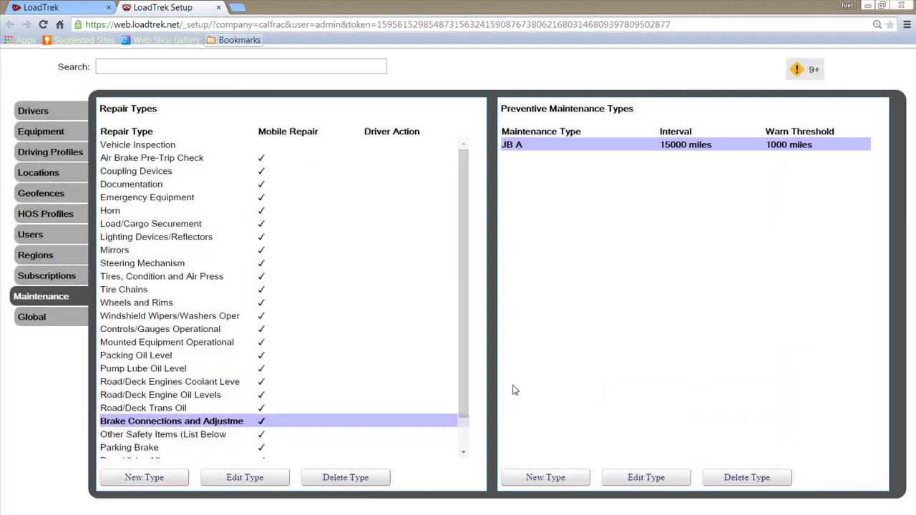
Start a new preventive maintenance type named FHWA Annual Inspection
click(551, 478)
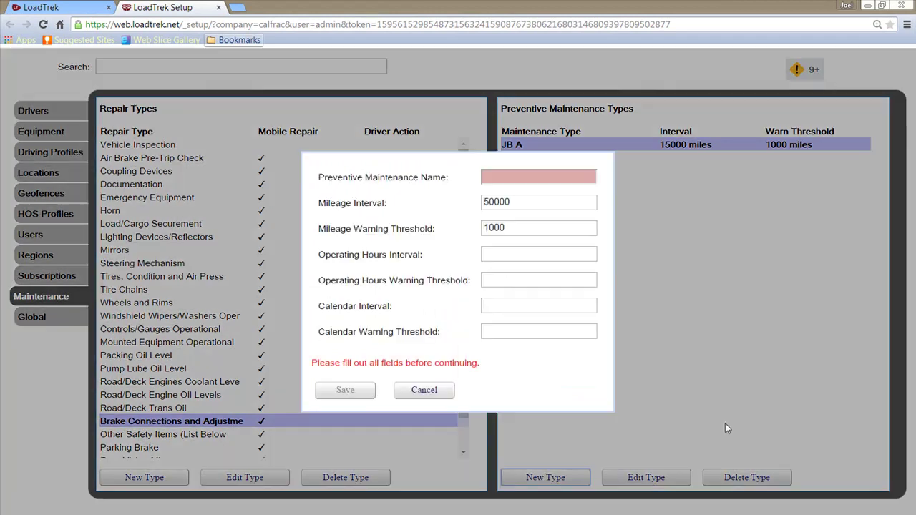
click(503, 176)
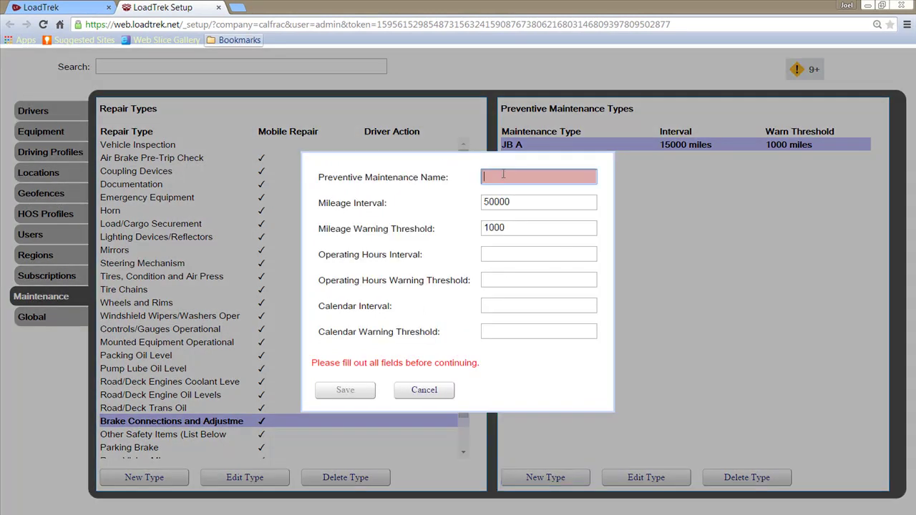
text(FHWA Annual Inspectio)
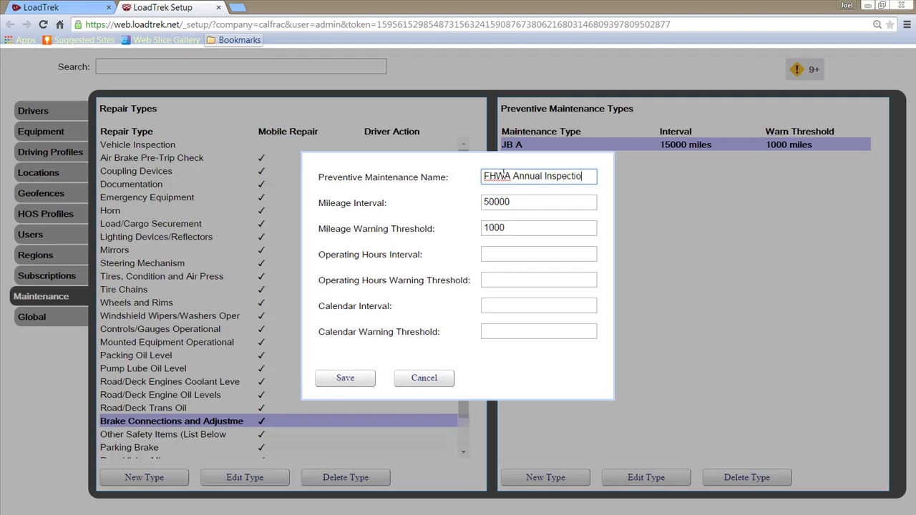
text(n)
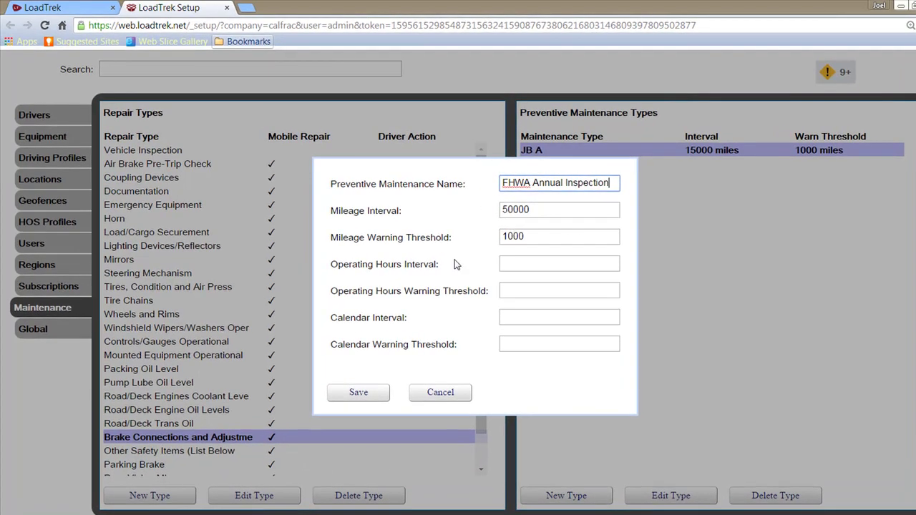
Clear the default mileage interval and mileage warning threshold of the new preventive maintenance type
key(Tab)
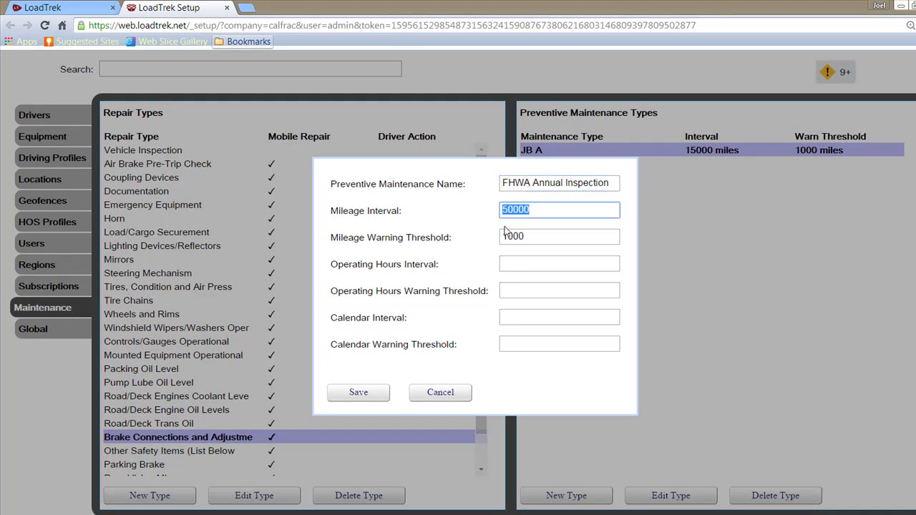
drag(497, 237, 566, 258)
click(566, 257)
double_click(535, 210)
key(BackSpace)
key(Tab)
key(BackSpace)
key(Tab)
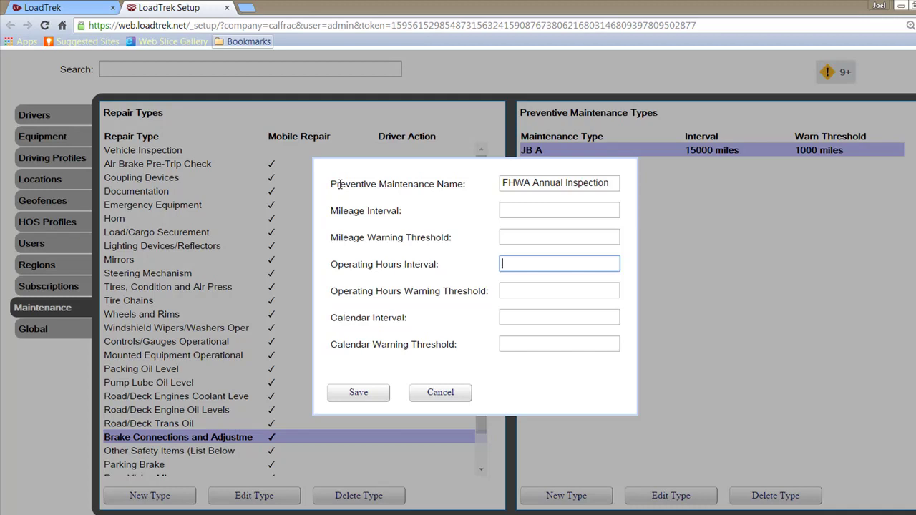
Try an operating hours interval of 500 for the new maintenance type and clear it again
text(500)
key(Tab)
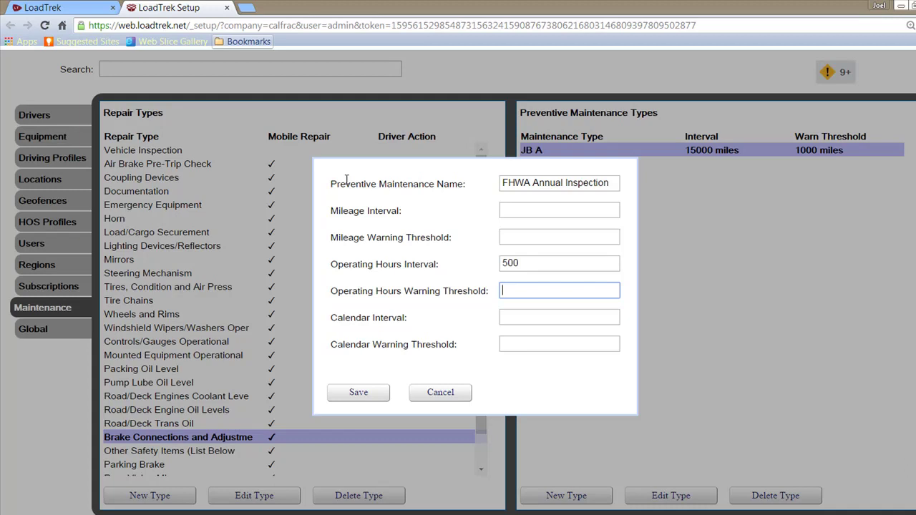
key(shift+Tab)
key(BackSpace)
key(Tab)
key(Tab)
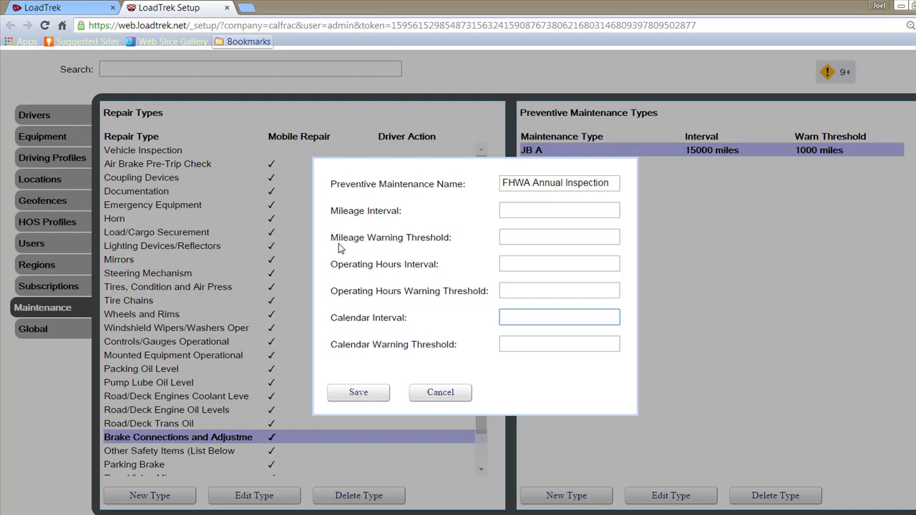
Set the calendar interval to 365, leave the calendar warning threshold empty and save the FHWA Annual Inspection type
text(365)
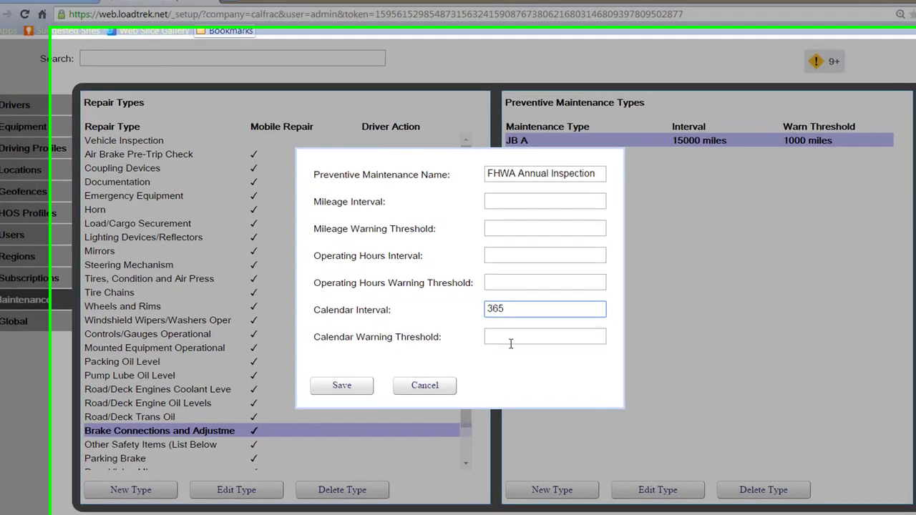
click(527, 350)
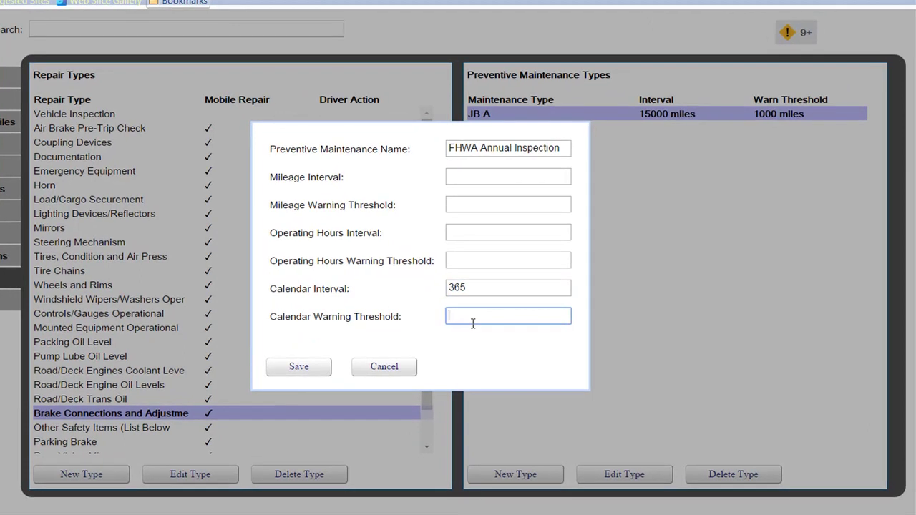
click(313, 370)
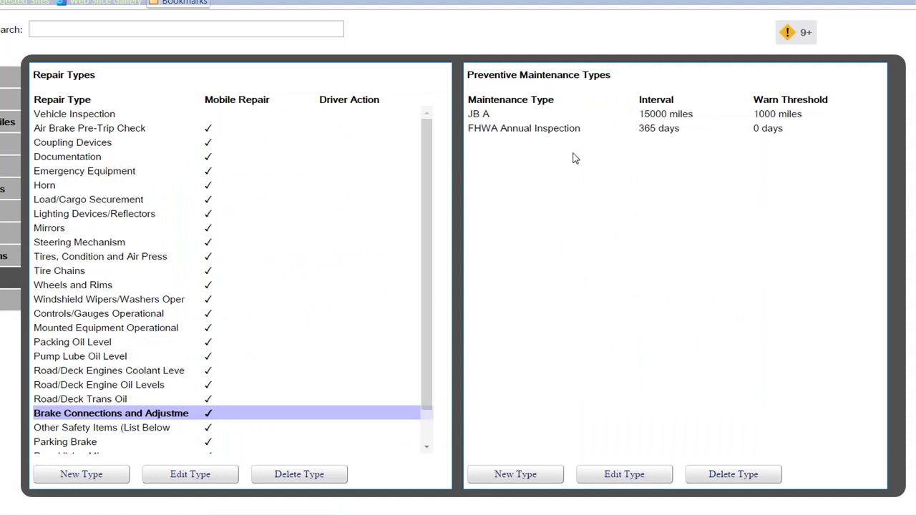
Delete the FHWA Annual Inspection type from the preventive maintenance types and confirm the deletion
click(577, 131)
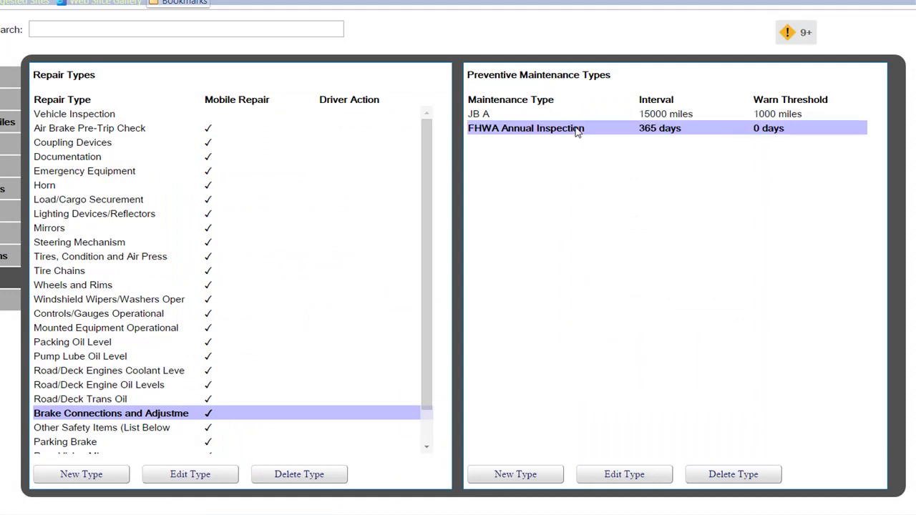
click(756, 474)
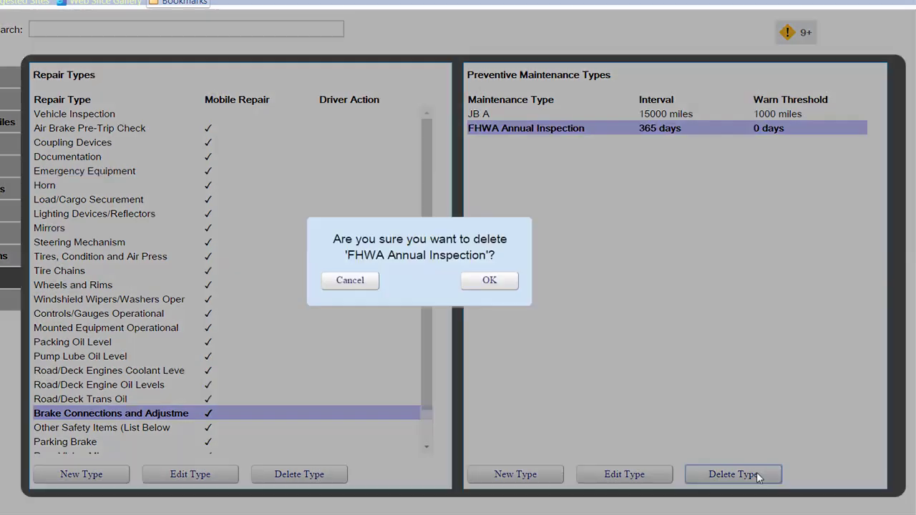
click(513, 283)
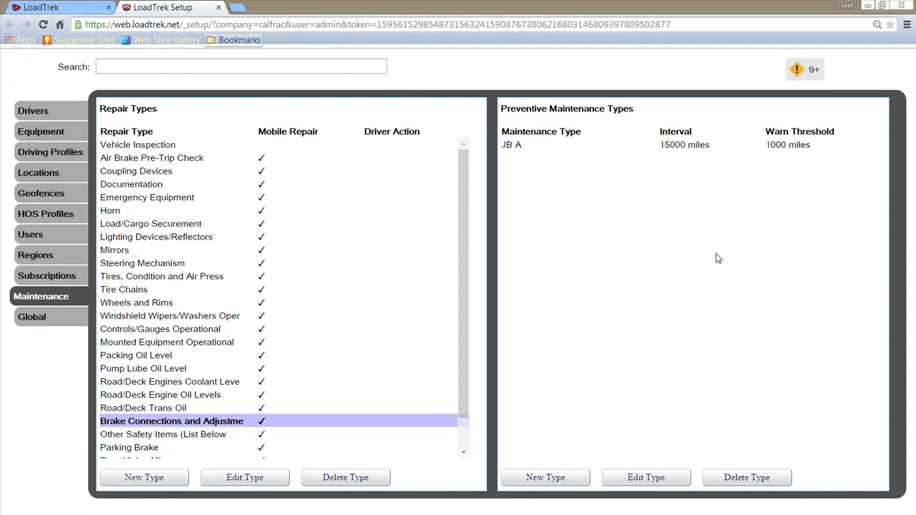
Close the setup page, open the Maintenance page and filter its equipment list to US - PB Heavy
click(218, 8)
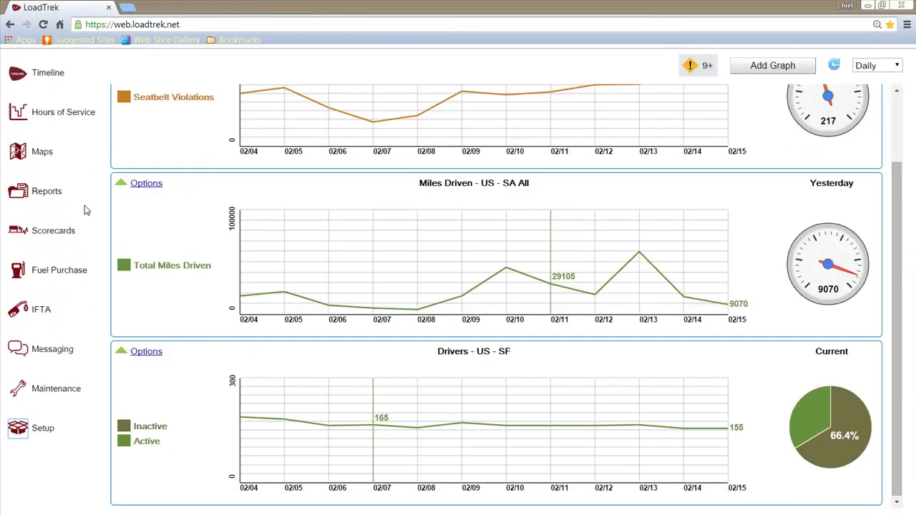
click(41, 388)
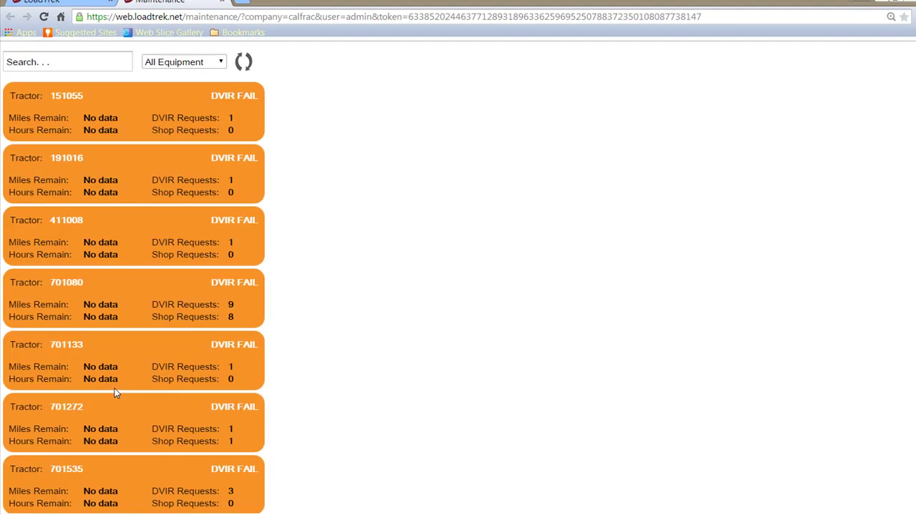
click(221, 62)
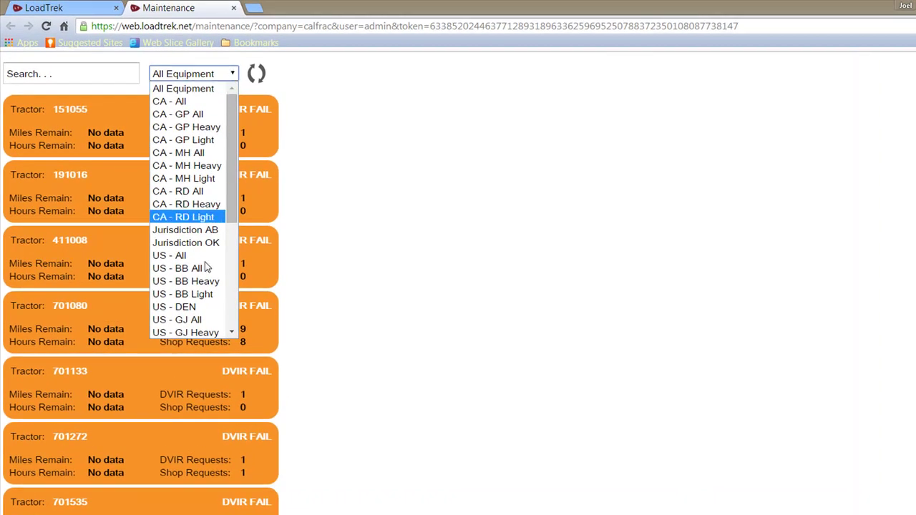
scroll(182, 170, down, 5)
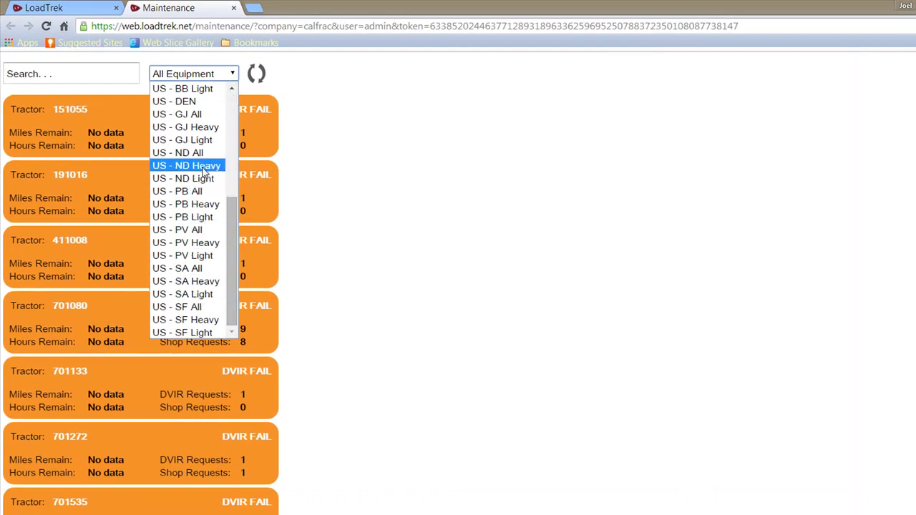
click(192, 205)
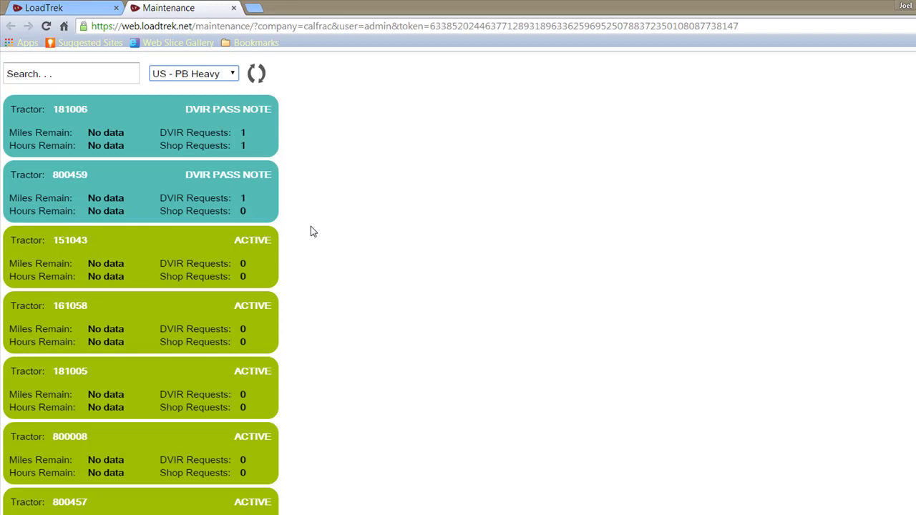
Browse the US - PB Heavy tractors and open the maintenance details of tractor 800459
scroll(114, 365, down, 5)
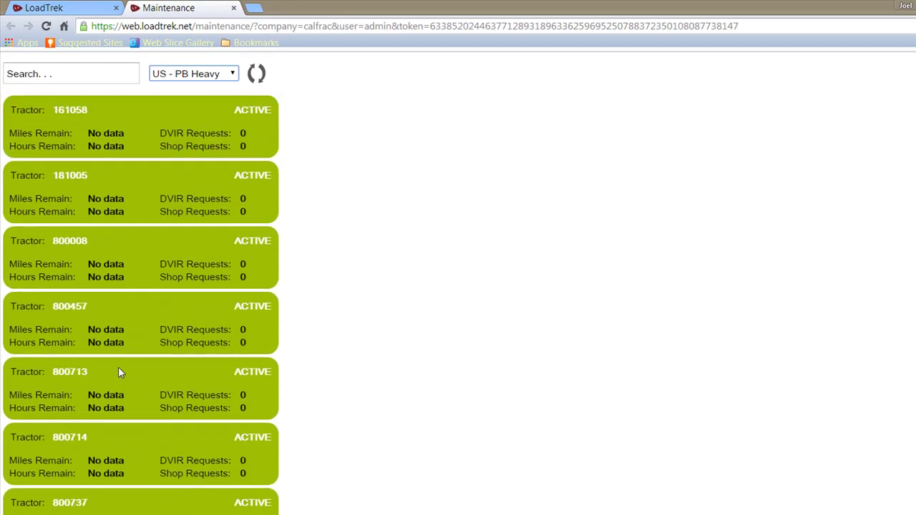
scroll(120, 370, down, 3)
scroll(119, 368, up, 8)
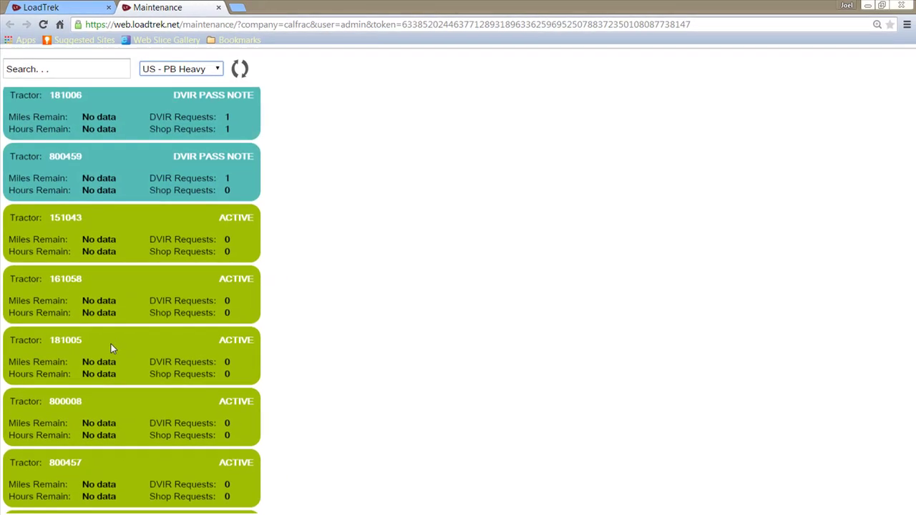
scroll(110, 348, down, 5)
scroll(112, 348, up, 8)
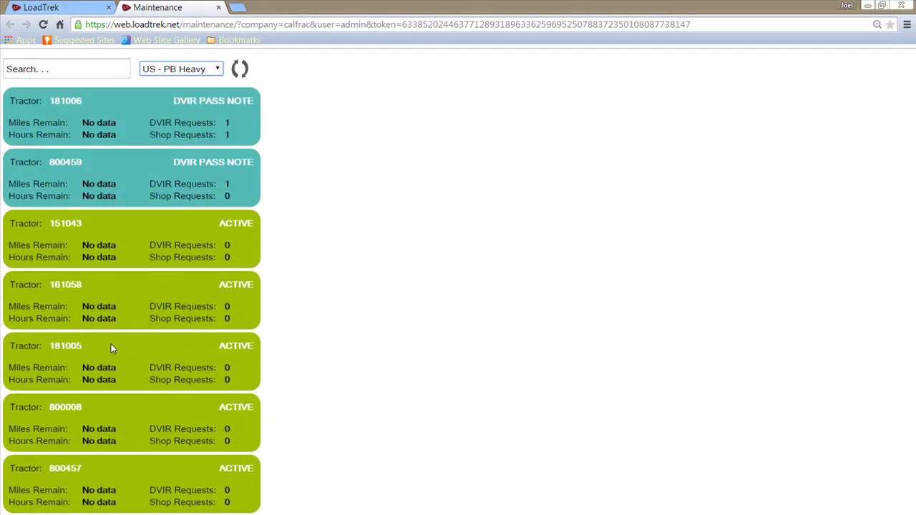
click(50, 67)
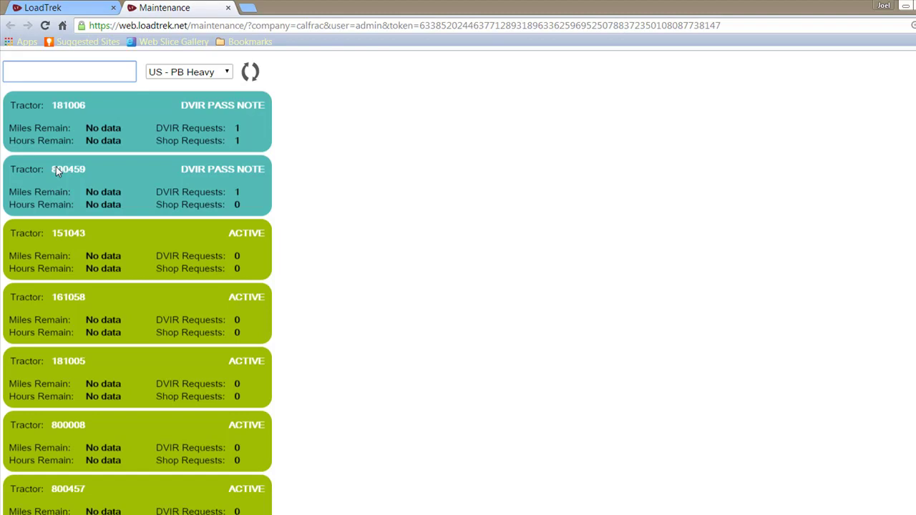
click(126, 191)
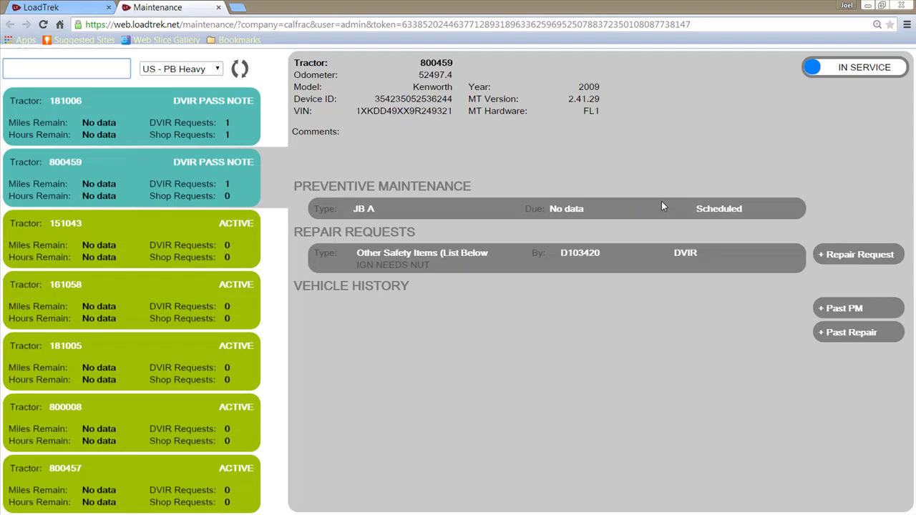
Take tractor 800459 out of service and mark its Other Safety Items repair as performed with the comment "Replaced ignition switch nut"
click(866, 69)
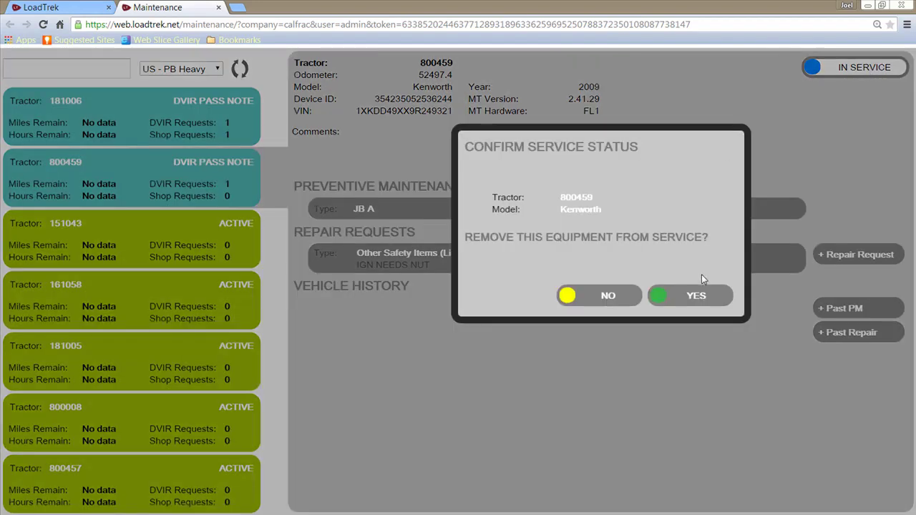
click(698, 295)
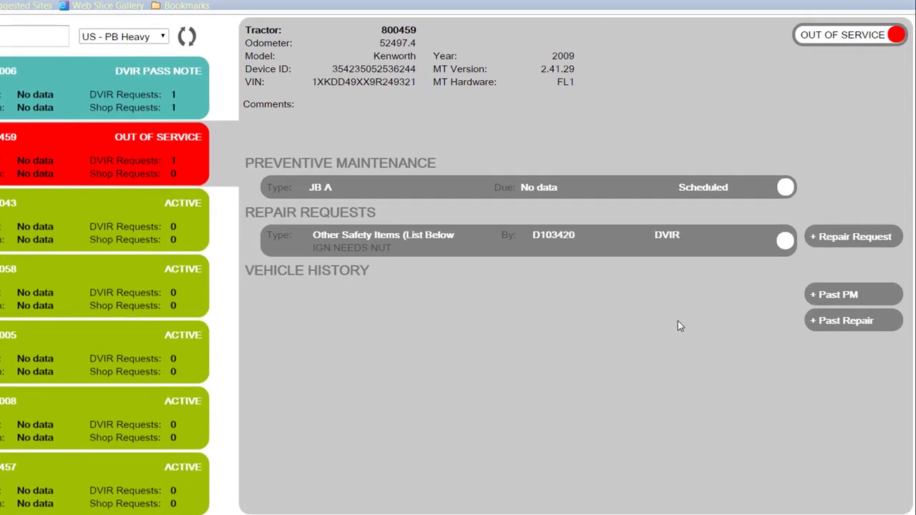
click(782, 241)
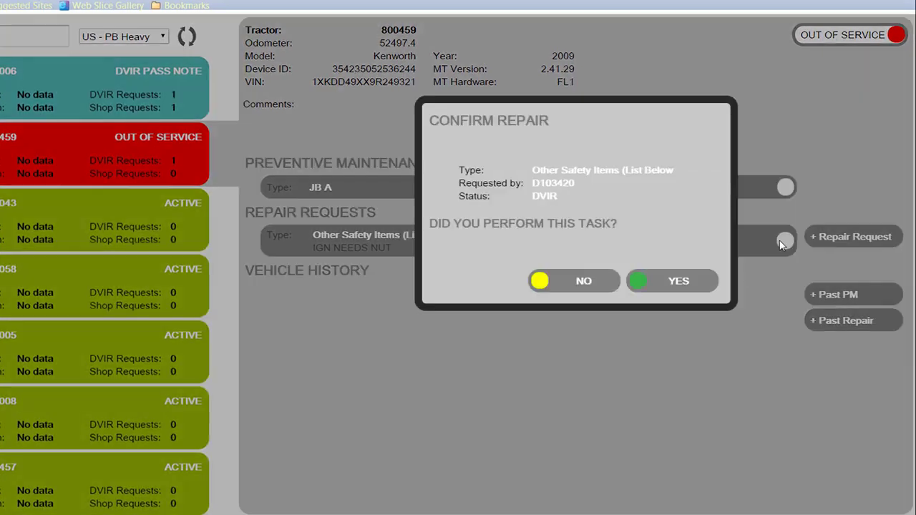
click(680, 281)
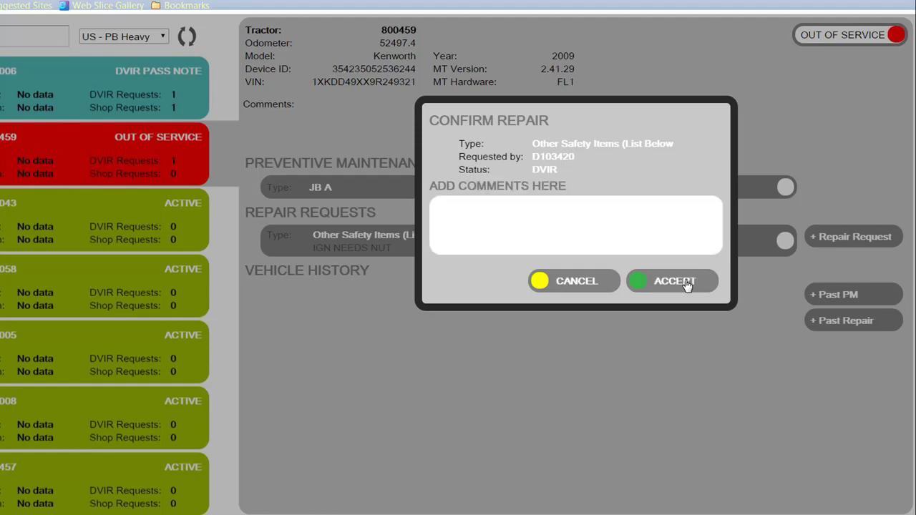
click(591, 240)
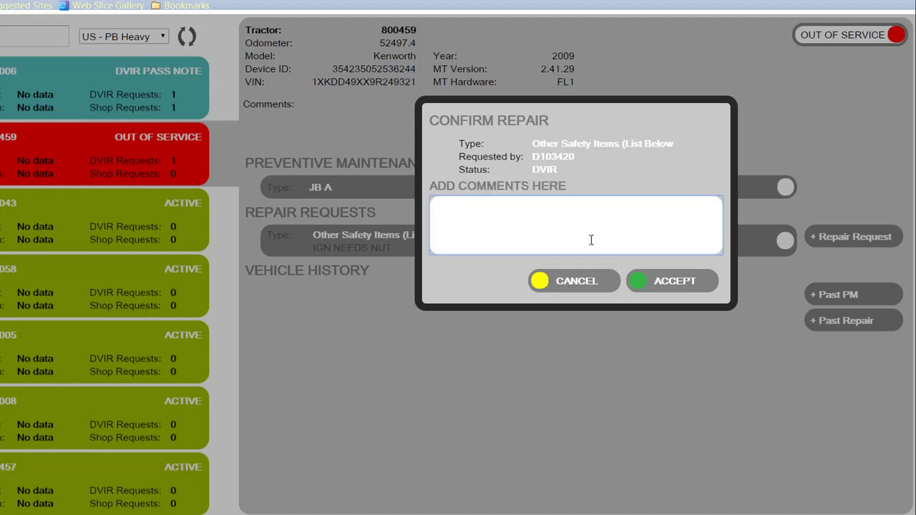
text(Replaced ignition switch )
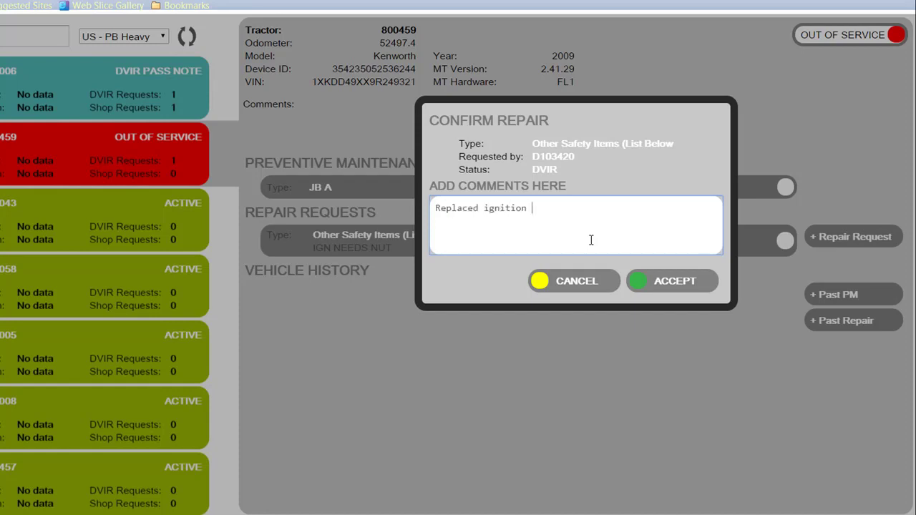
text(nut)
click(666, 285)
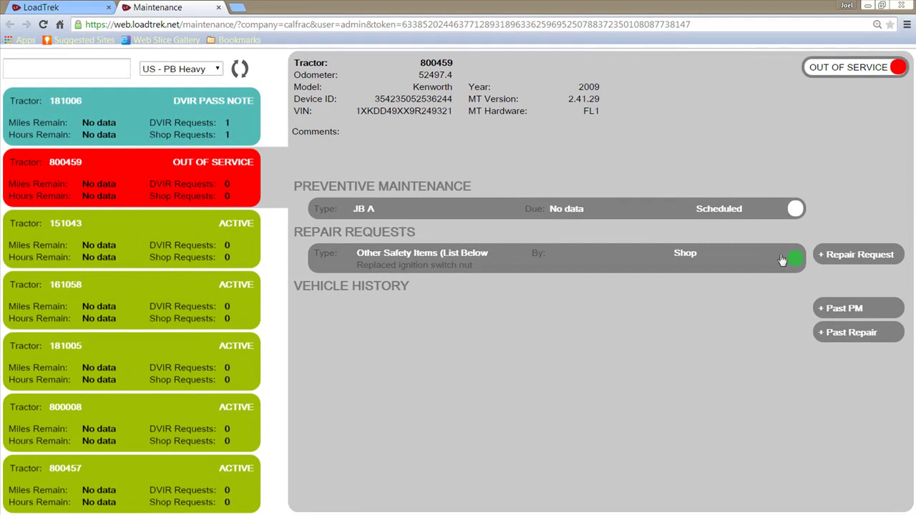
Return tractor 800459 to service, accepting the confirmed repair work and the equipment history ticket
click(829, 70)
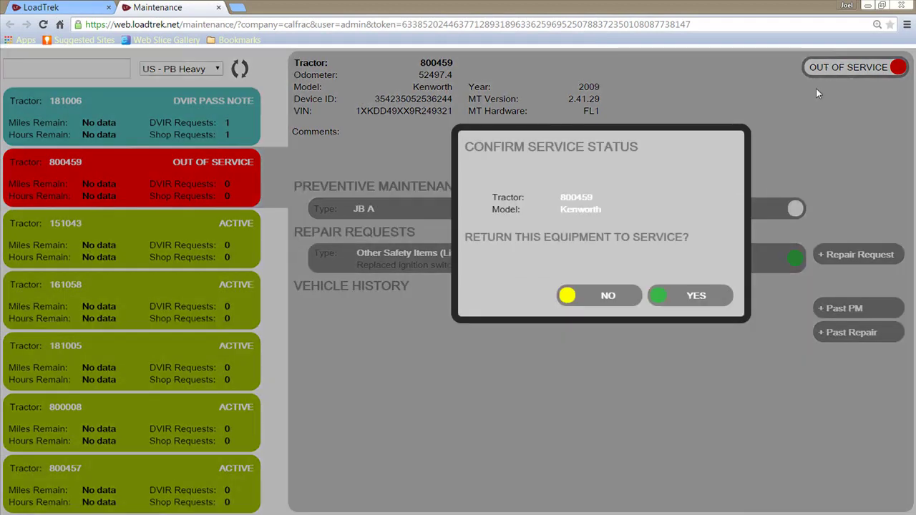
click(696, 296)
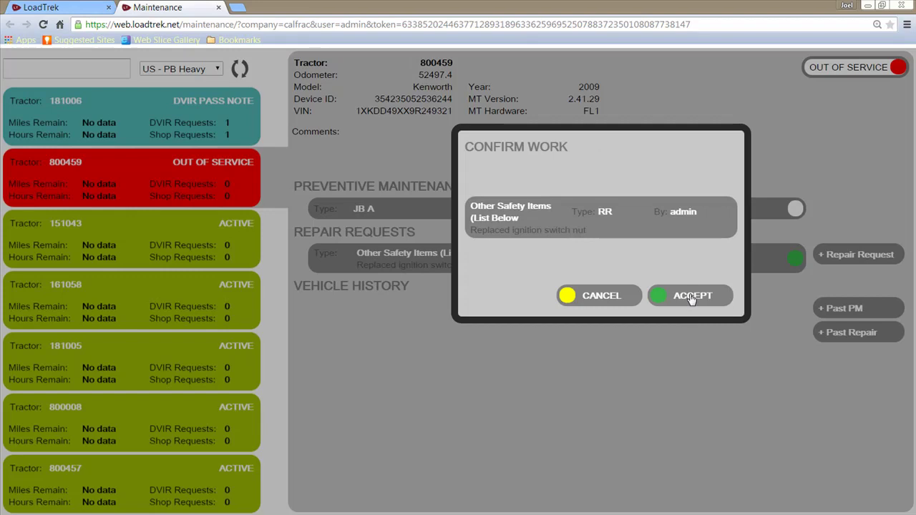
click(687, 307)
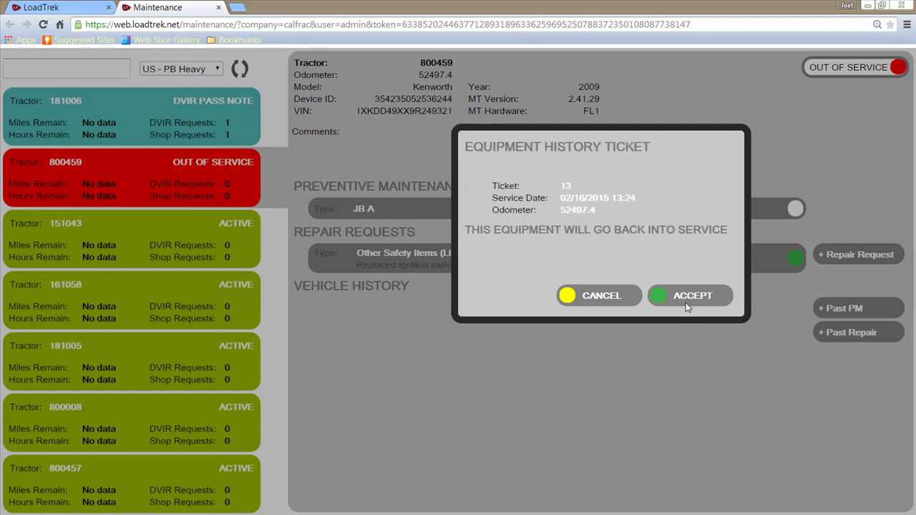
click(687, 306)
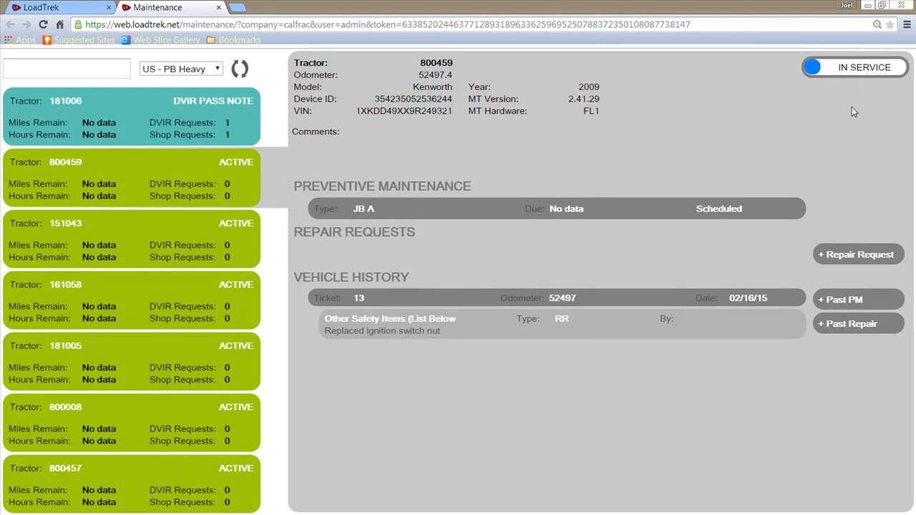
Take tractor 800459 out of service again and mark its JB A maintenance as performed with the comment "no additional repairs needed"
click(872, 68)
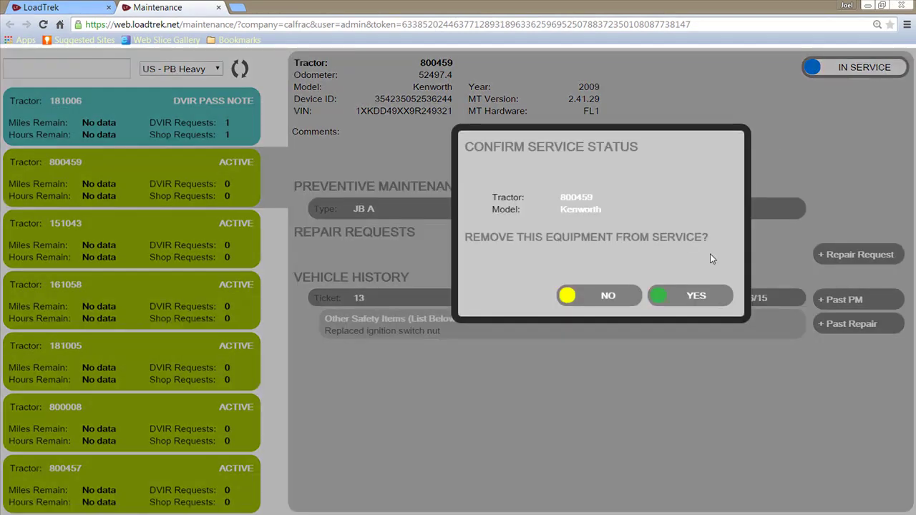
click(694, 296)
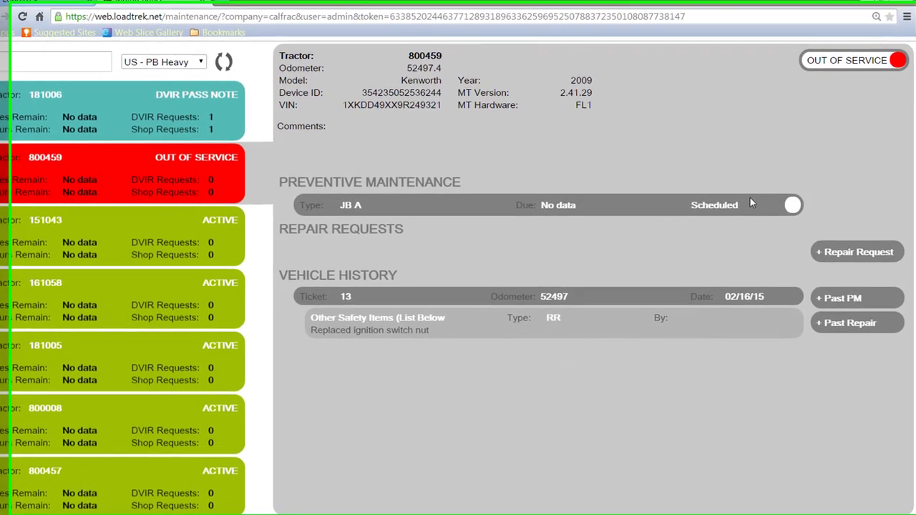
click(792, 204)
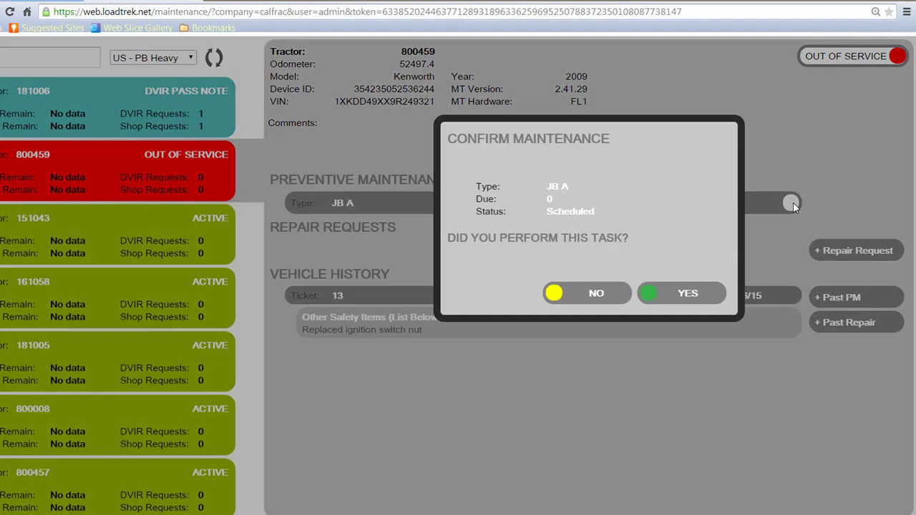
click(685, 293)
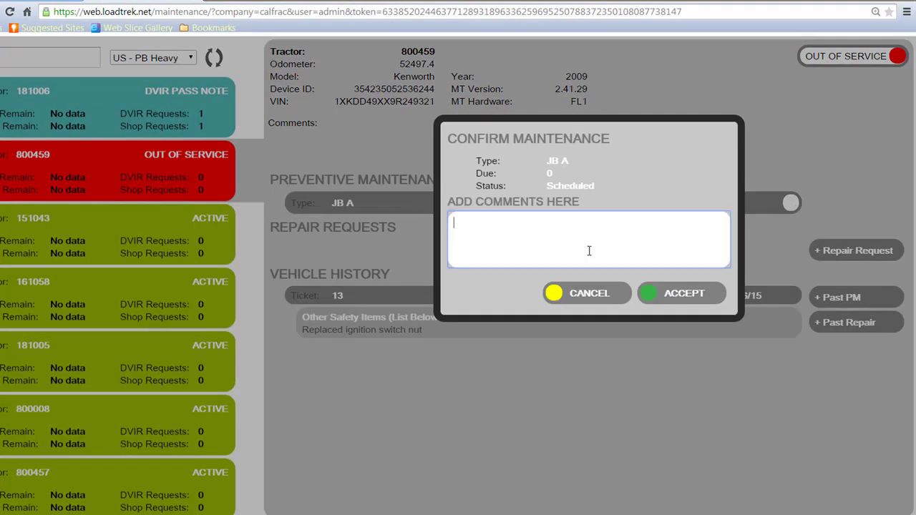
text(no additional repairs needed)
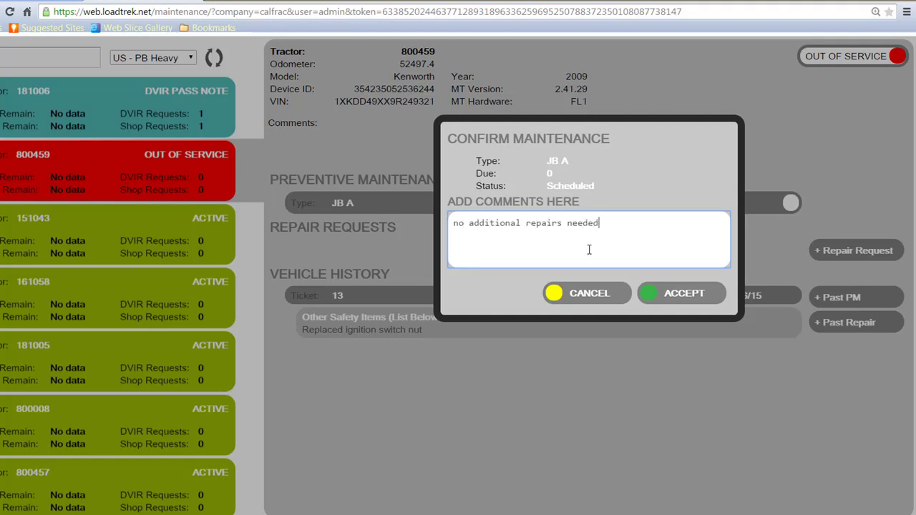
click(685, 292)
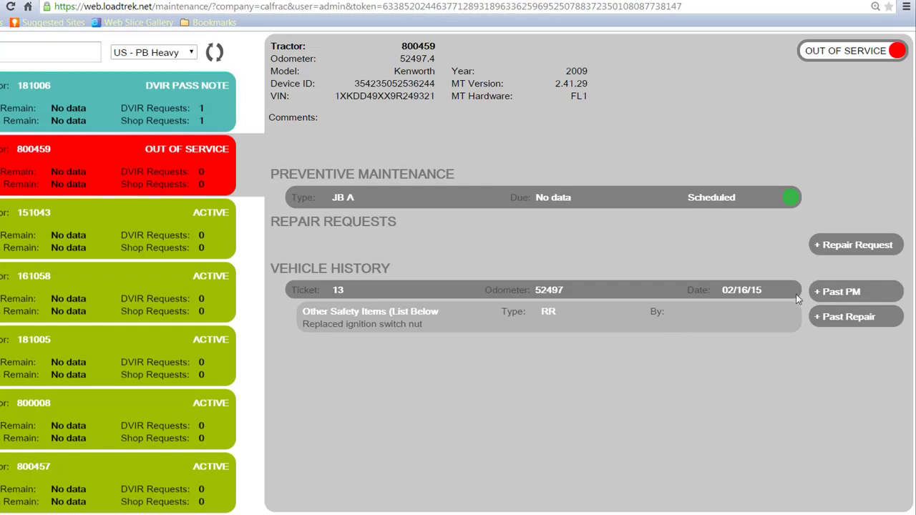
Start a past preventive maintenance entry of type JB A for tractor 800459 with an odometer reading of 30000
click(846, 295)
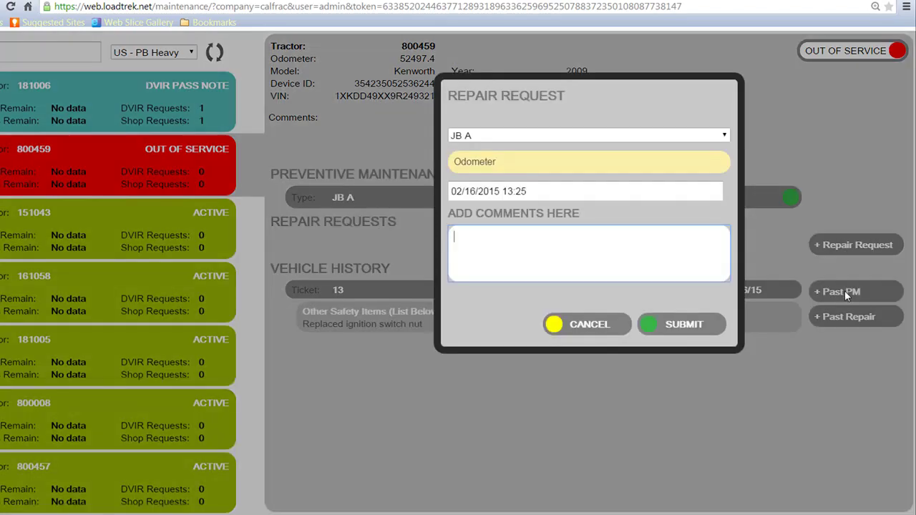
click(551, 141)
click(548, 141)
click(537, 160)
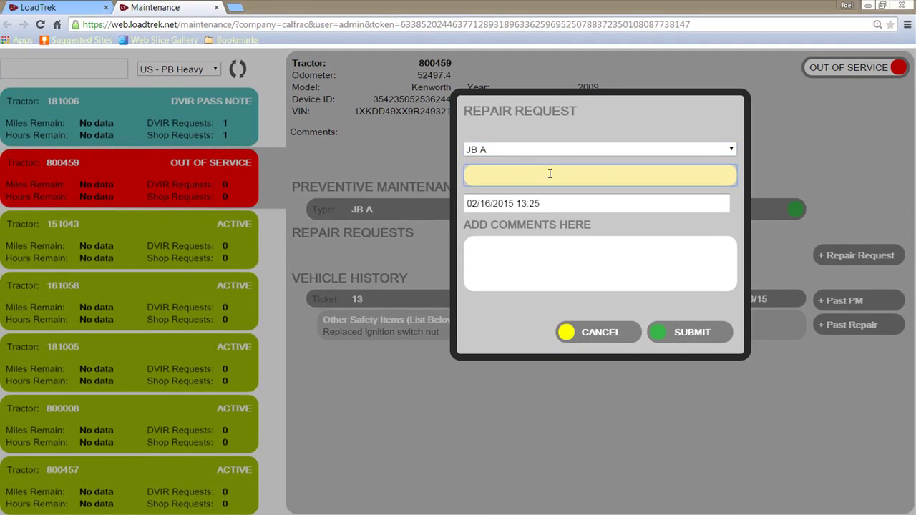
text(30000)
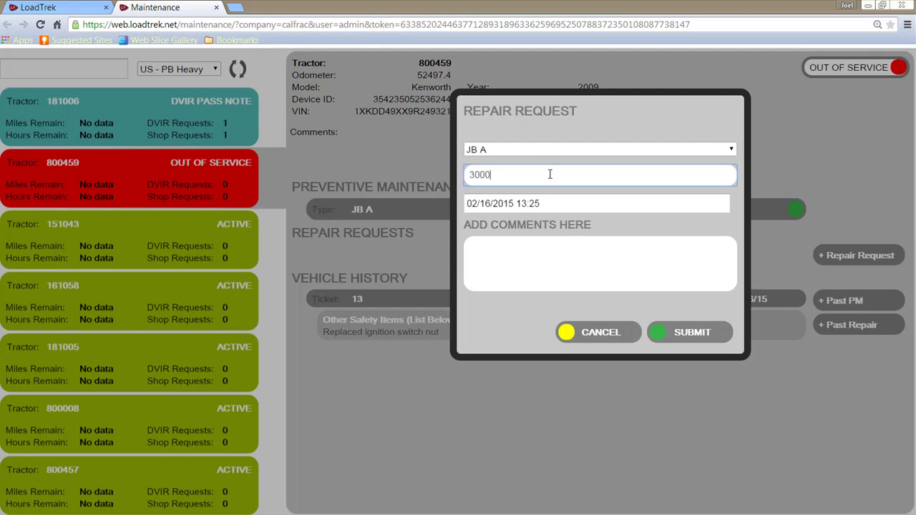
Date the past JB A entry 08/01/2014, add the comment "no repairs needed" and submit it
click(549, 206)
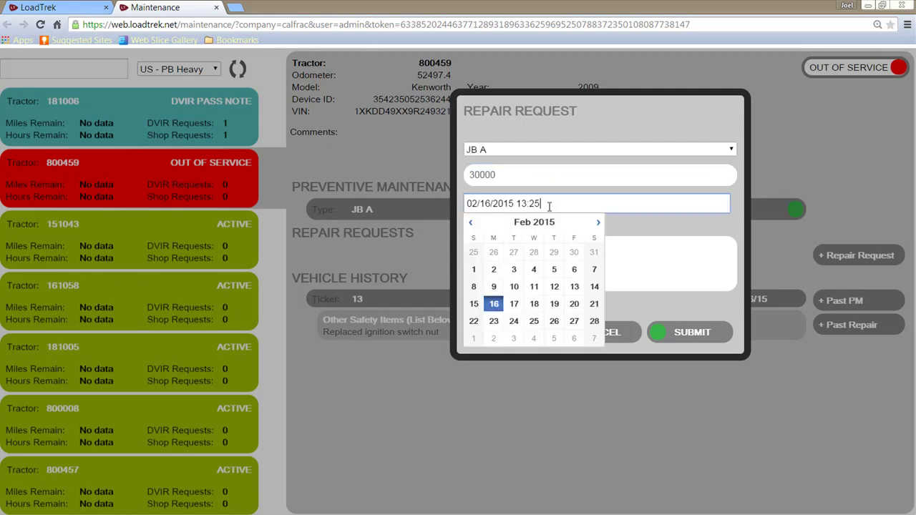
click(470, 226)
click(469, 226)
click(469, 226)
click(469, 226)
click(470, 226)
click(469, 226)
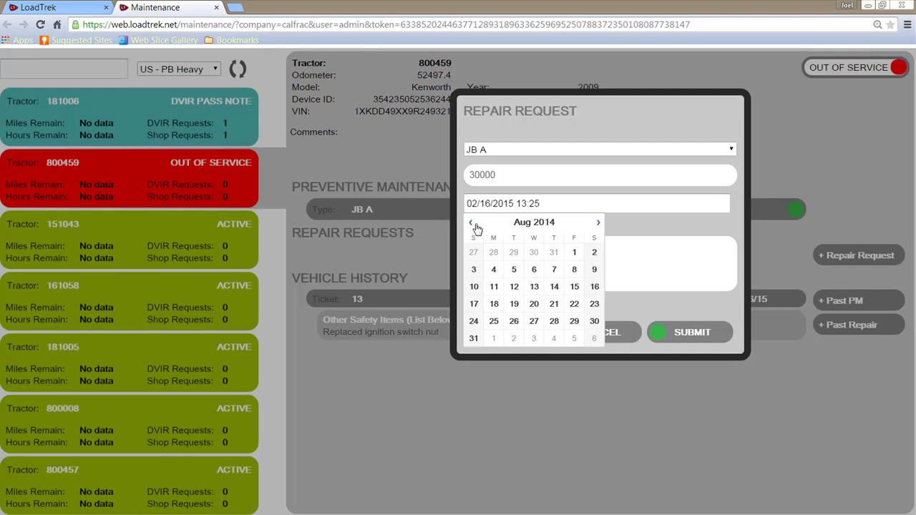
click(576, 253)
click(554, 253)
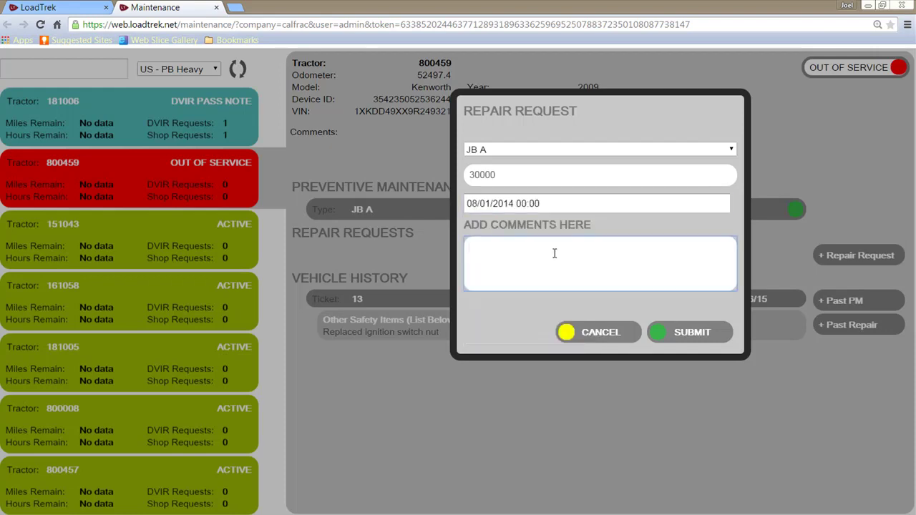
text(no repairs needed)
click(700, 334)
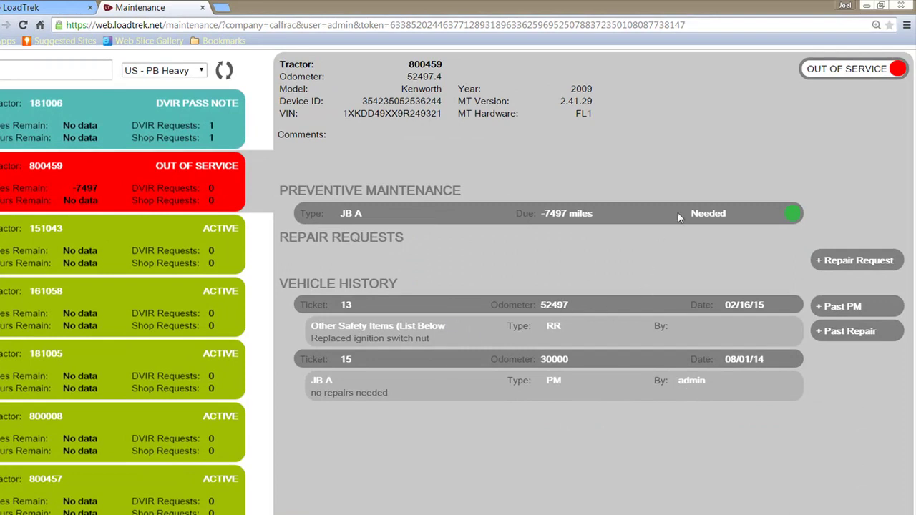
Return tractor 800459 to service, accepting the JB A work and its history ticket, and close the Maintenance page
click(843, 77)
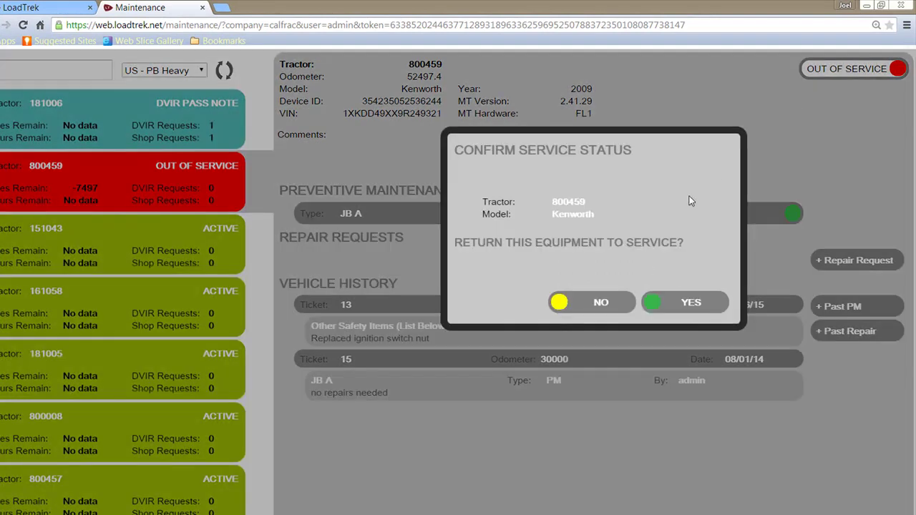
click(683, 302)
click(684, 302)
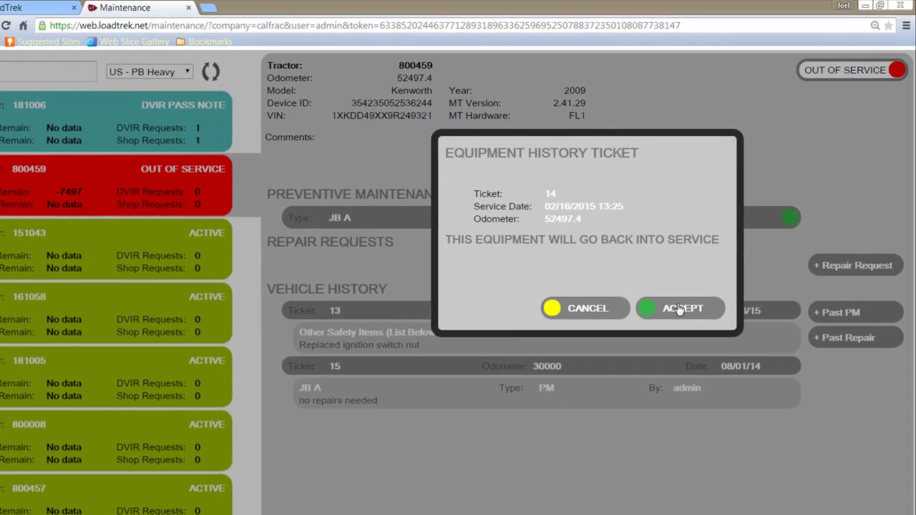
click(678, 309)
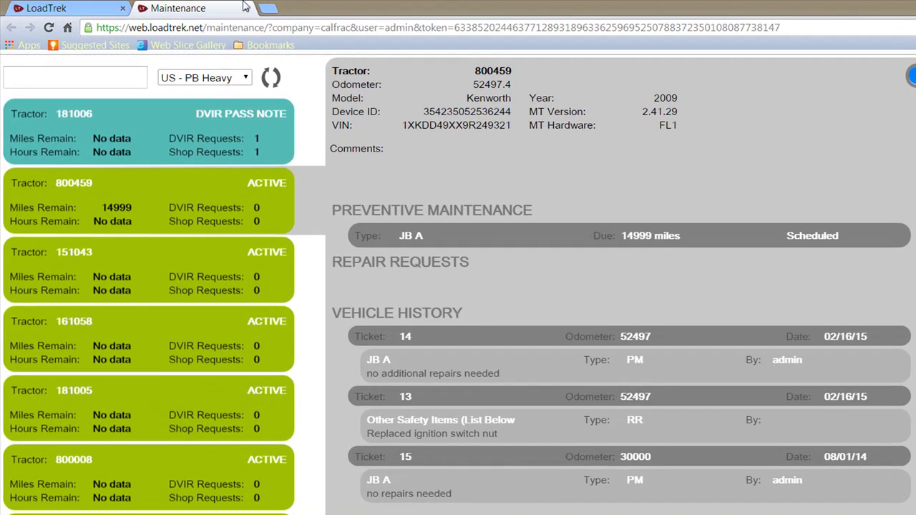
click(244, 7)
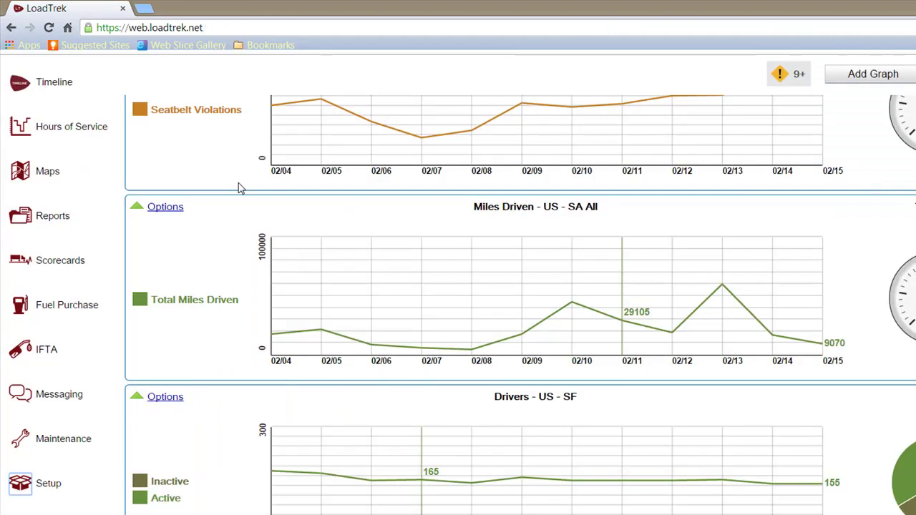